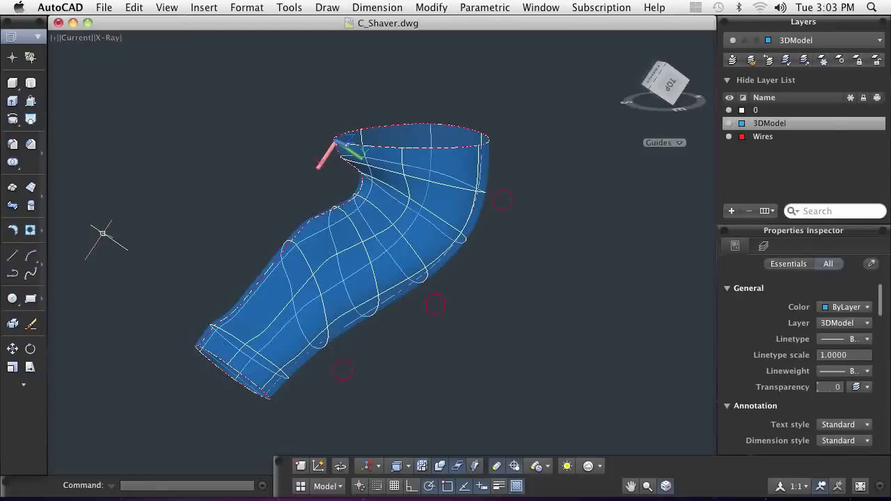
Start Surftrim on the shaver surface, with the red circles as cutting curves
{"action": "left_click", "coordinate": [30, 230]}
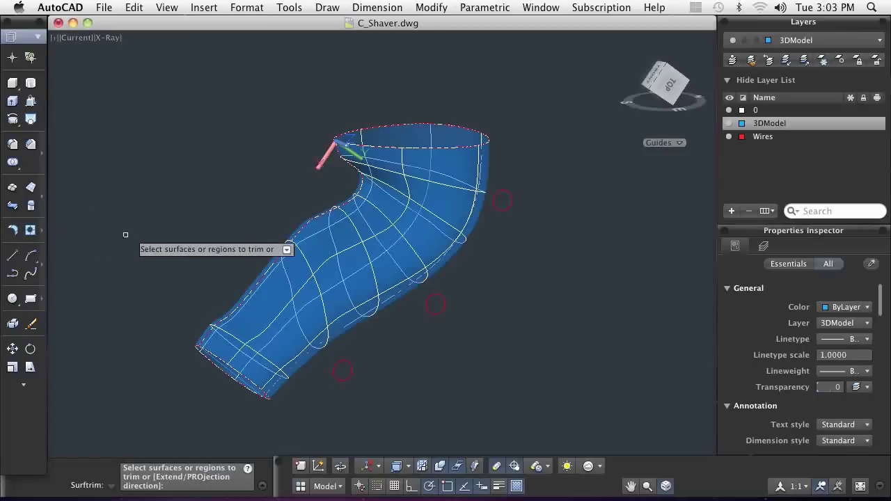
{"action": "left_click", "coordinate": [303, 240]}
{"action": "key", "text": "Return"}
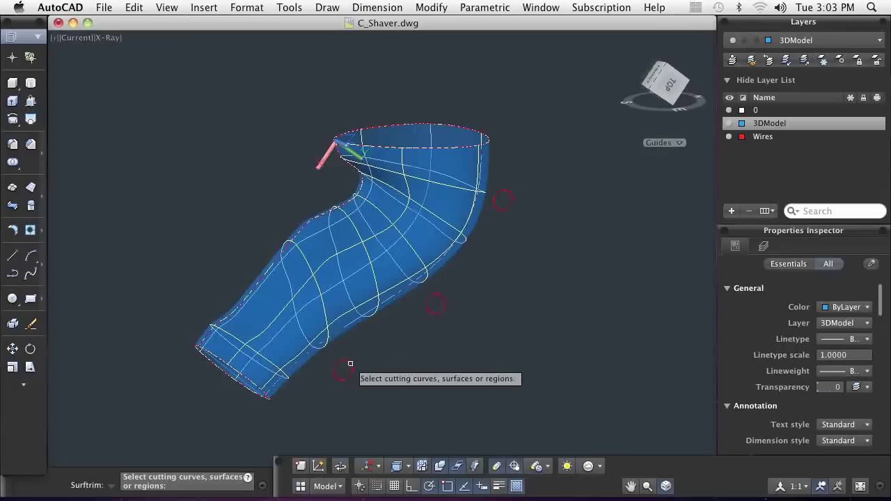
{"action": "key", "text": "Return"}
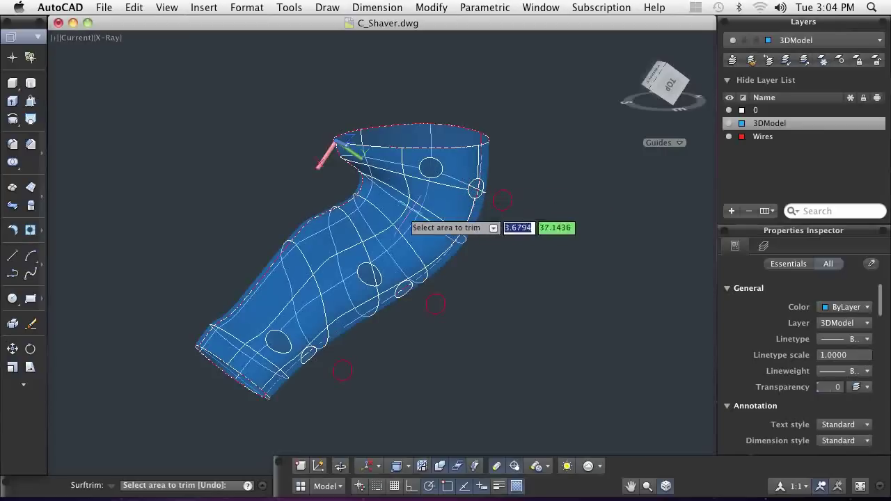
Untrim the small hole near the lower end of the shaver body
{"action": "left_click", "coordinate": [43, 234]}
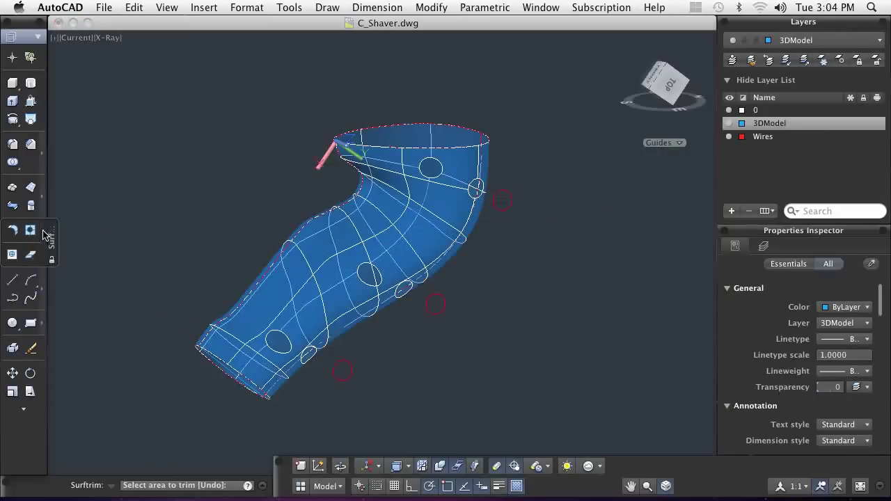
{"action": "left_click", "coordinate": [14, 255]}
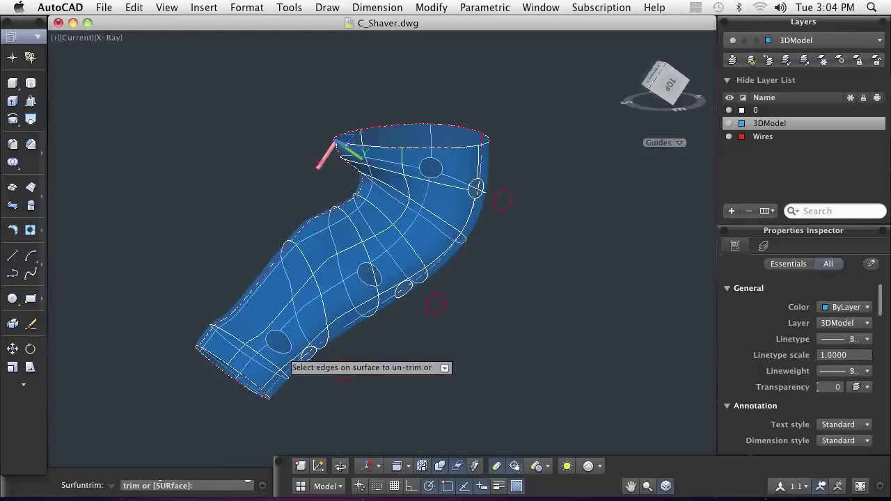
{"action": "left_click", "coordinate": [303, 353]}
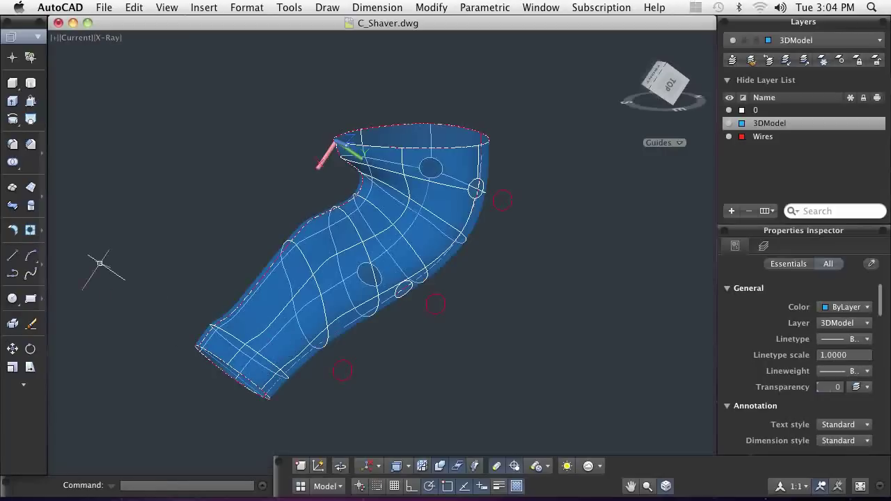
Retrim the lower hole with Surftrim, projecting the circles along the View direction
{"action": "left_click", "coordinate": [30, 231]}
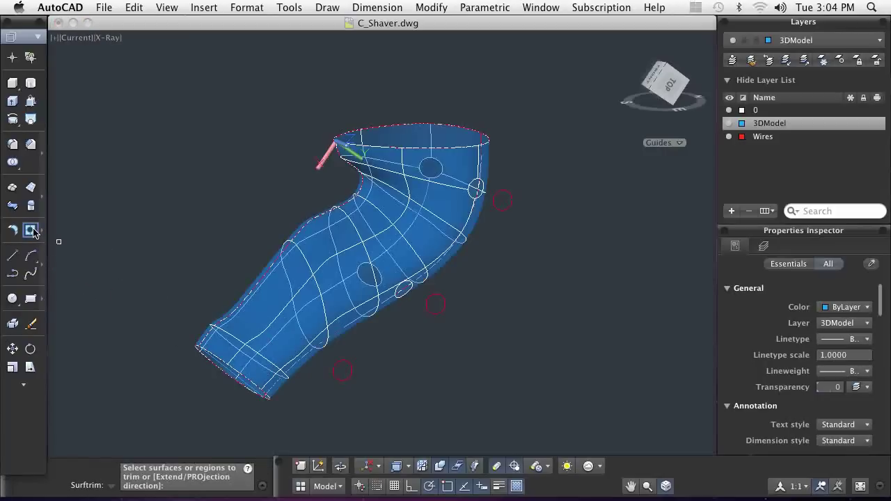
{"action": "right_click", "coordinate": [147, 220]}
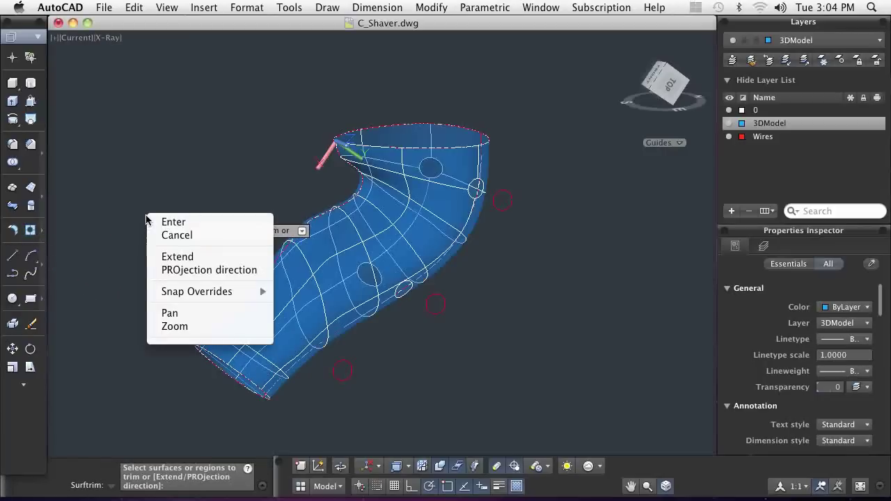
{"action": "left_click", "coordinate": [160, 271]}
{"action": "key", "text": "Down"}
{"action": "key", "text": "Down"}
{"action": "key", "text": "Return"}
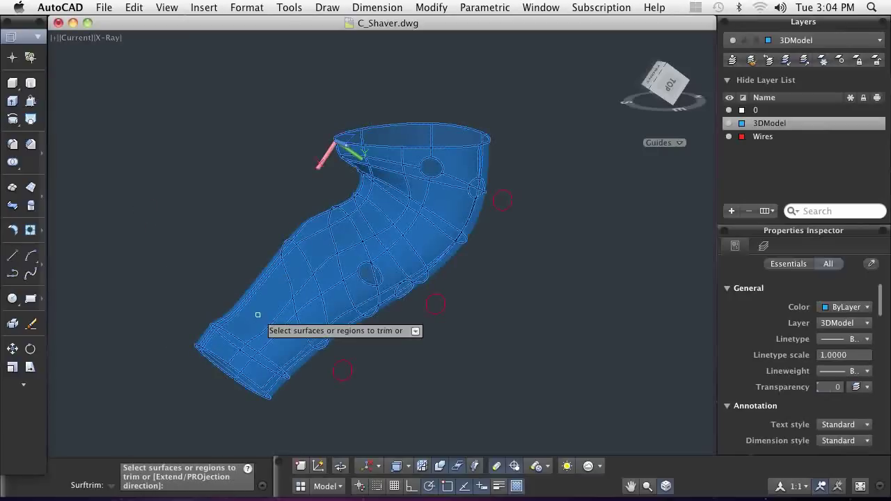
{"action": "left_click", "coordinate": [304, 345]}
{"action": "key", "text": "Return"}
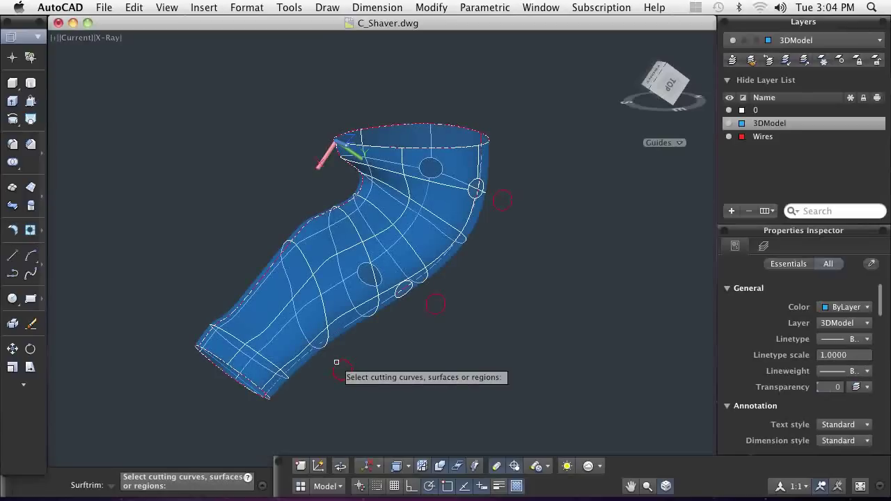
{"action": "key", "text": "Return"}
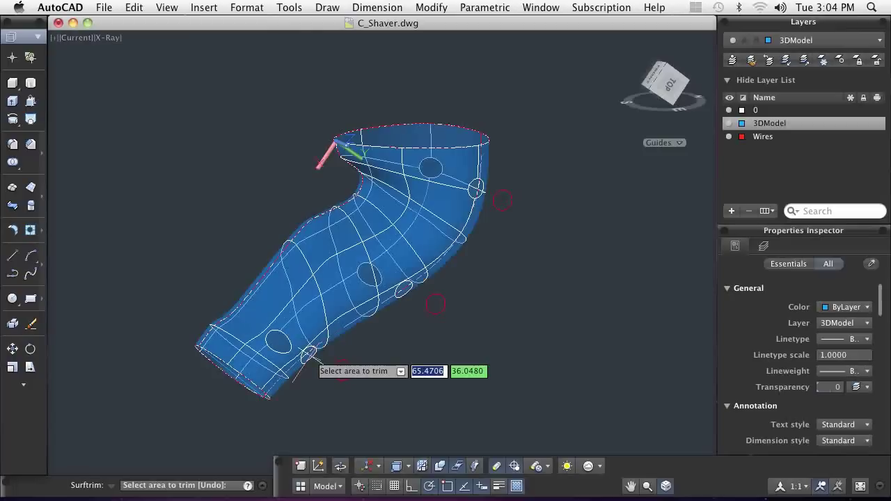
{"action": "key", "text": "Return"}
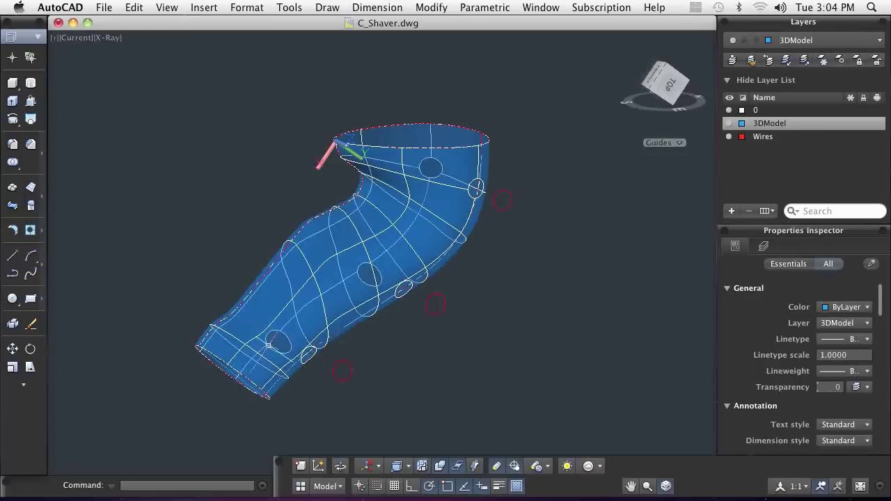
Blend tube surfaces between the upper, middle and lower pairs of opposite hole edges
{"action": "left_click", "coordinate": [13, 206]}
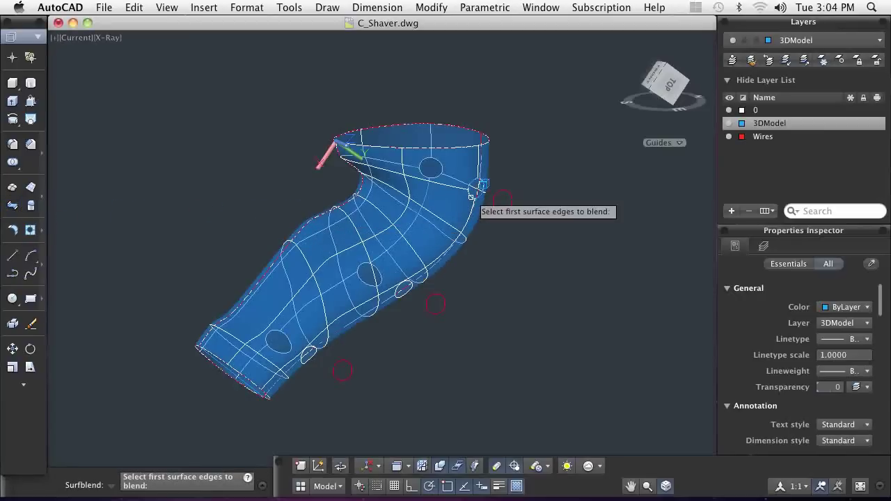
{"action": "left_click", "coordinate": [472, 197]}
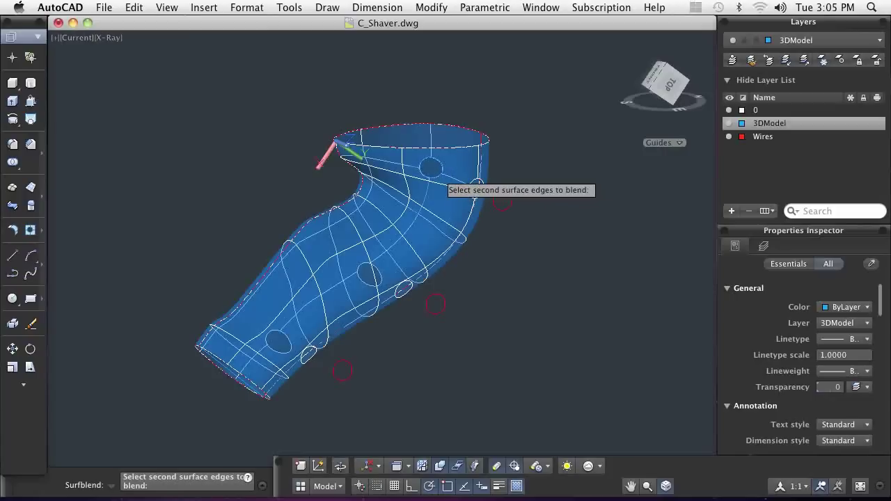
{"action": "left_click", "coordinate": [446, 184]}
{"action": "key", "text": "Return"}
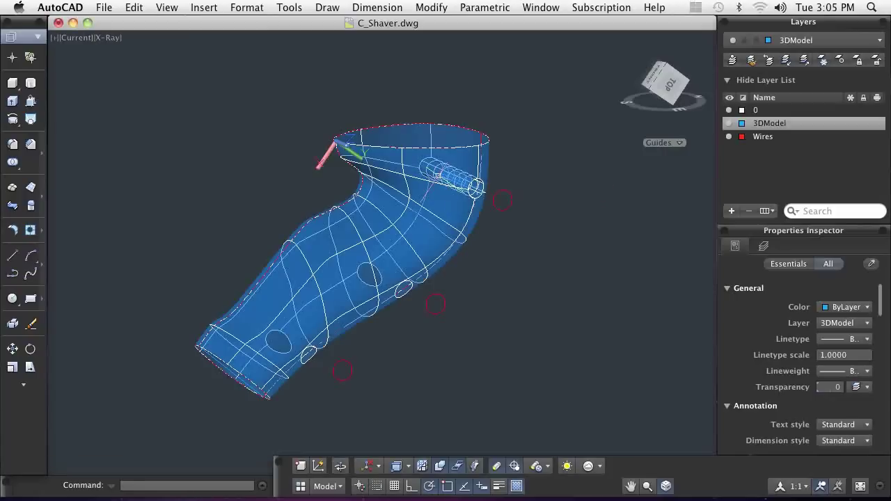
{"action": "key", "text": "Return"}
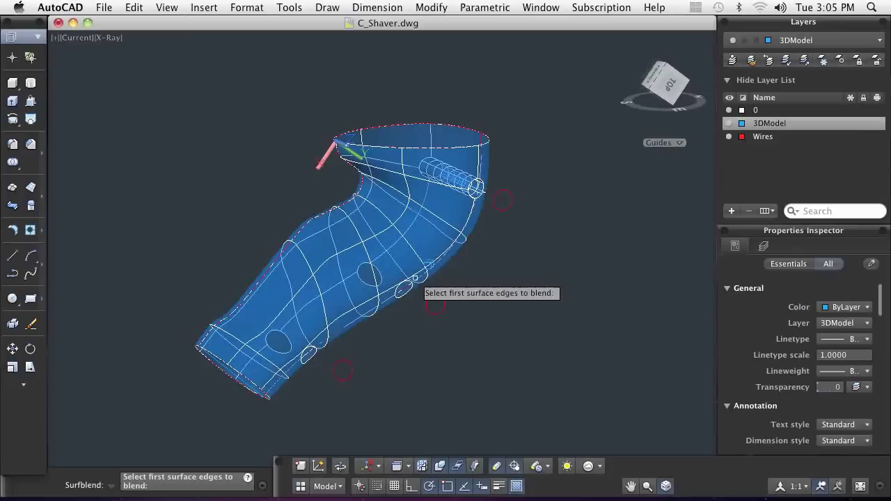
{"action": "left_click", "coordinate": [413, 283]}
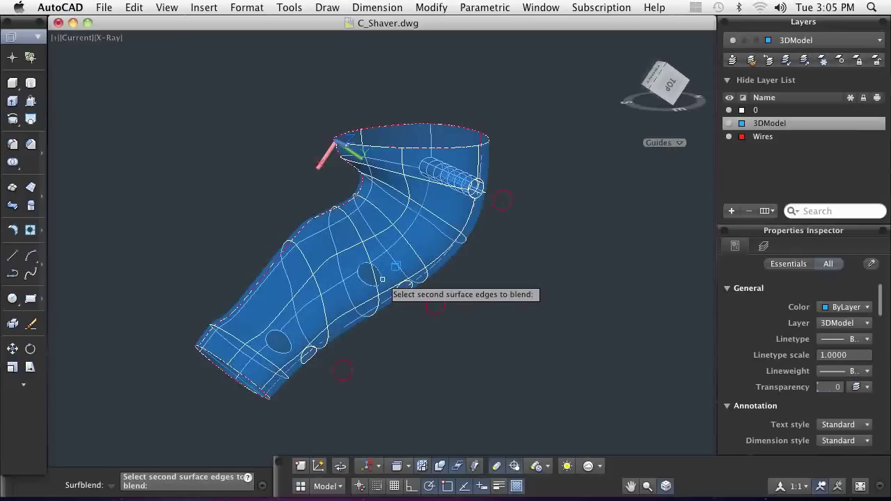
{"action": "left_click", "coordinate": [382, 281]}
{"action": "key", "text": "Return"}
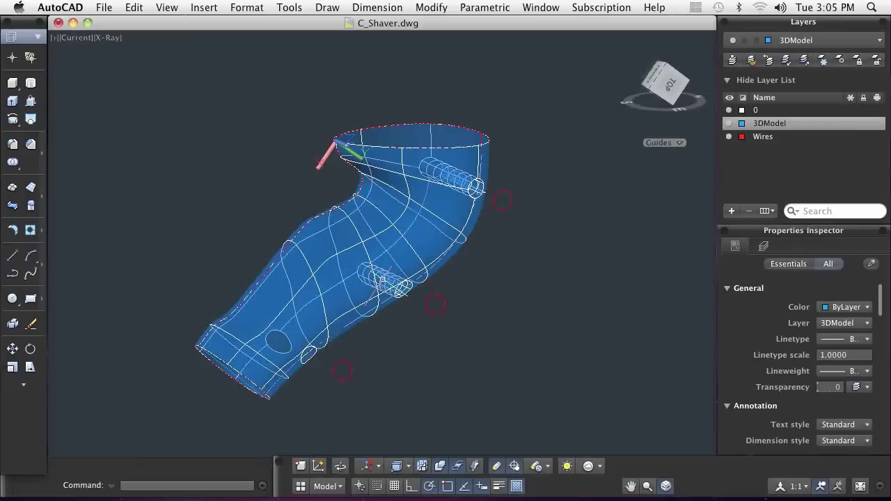
{"action": "key", "text": "Return"}
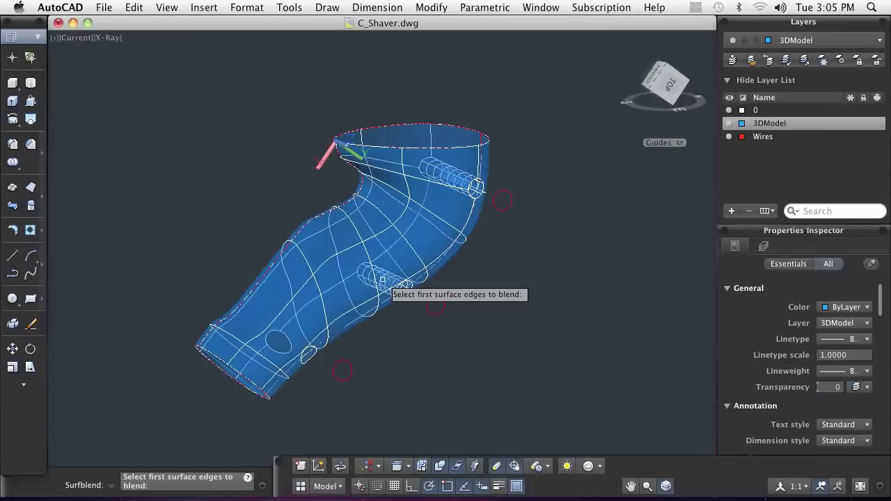
{"action": "left_click", "coordinate": [311, 348]}
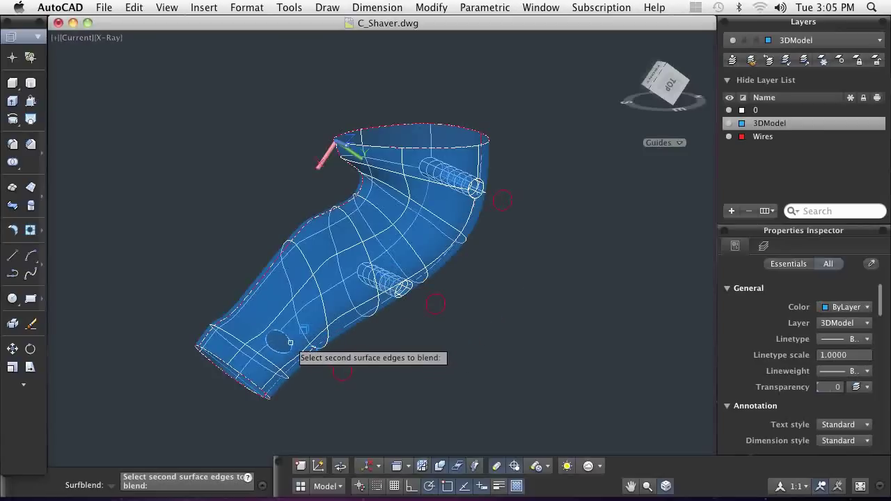
{"action": "left_click", "coordinate": [291, 344]}
{"action": "key", "text": "Return"}
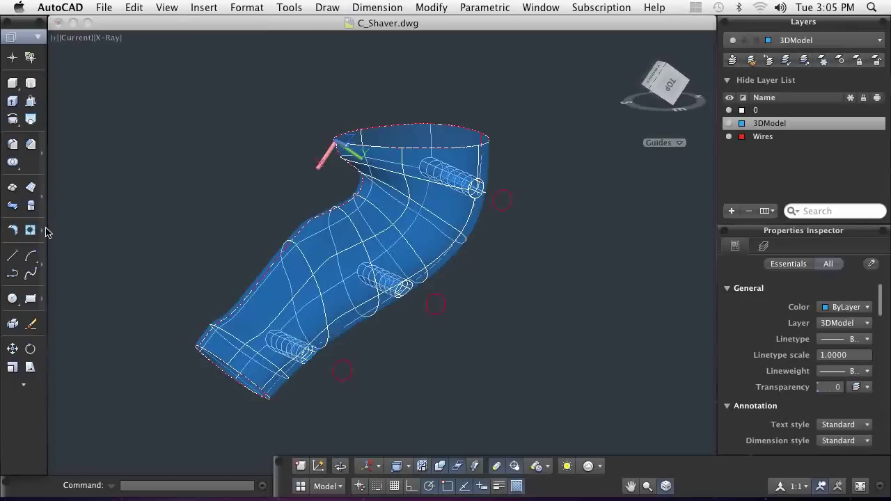
Extend the shaver body's top rim edge upward by 10 units with Surfextend
{"action": "mouse_move", "coordinate": [43, 232]}
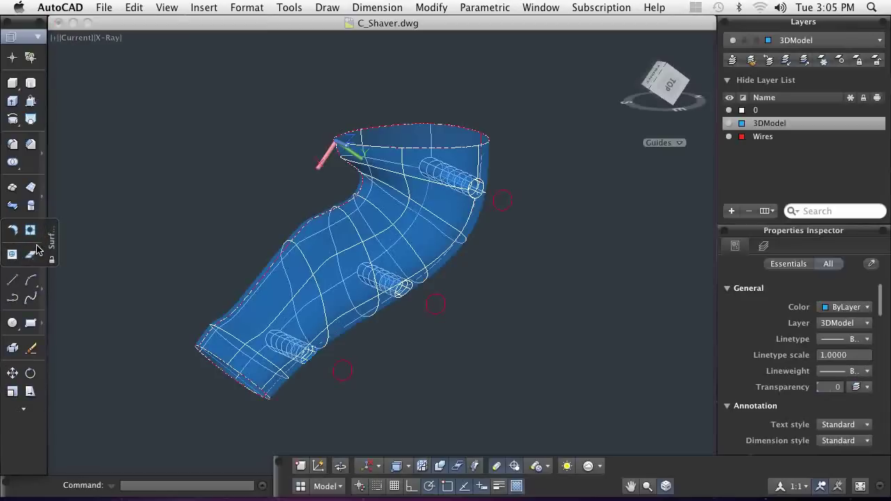
{"action": "left_click", "coordinate": [33, 255]}
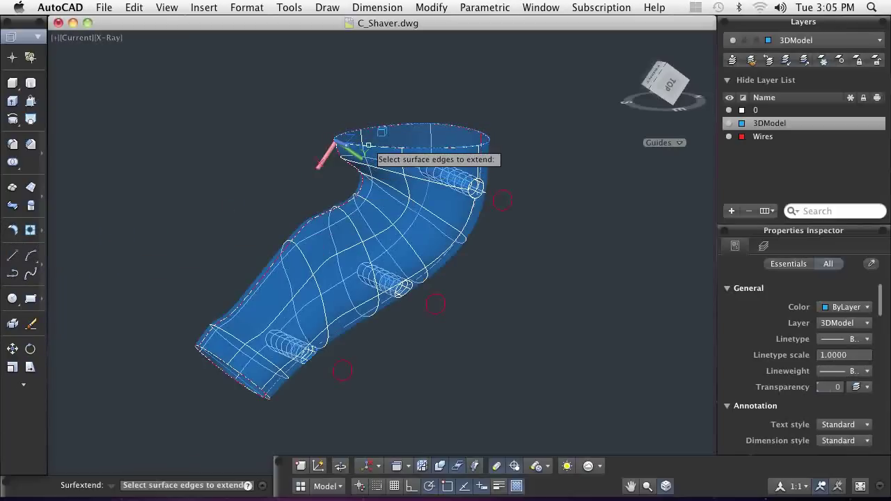
{"action": "left_click", "coordinate": [368, 145]}
{"action": "key", "text": "Return"}
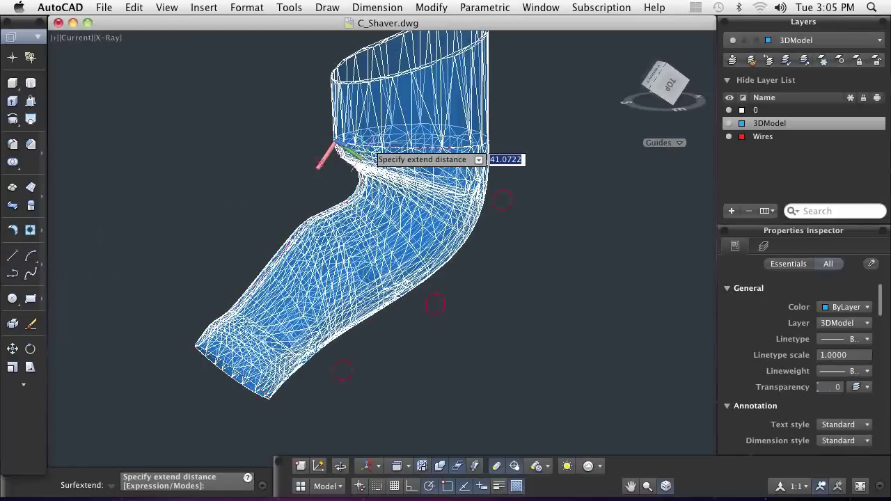
{"action": "type", "text": "10"}
{"action": "key", "text": "Return"}
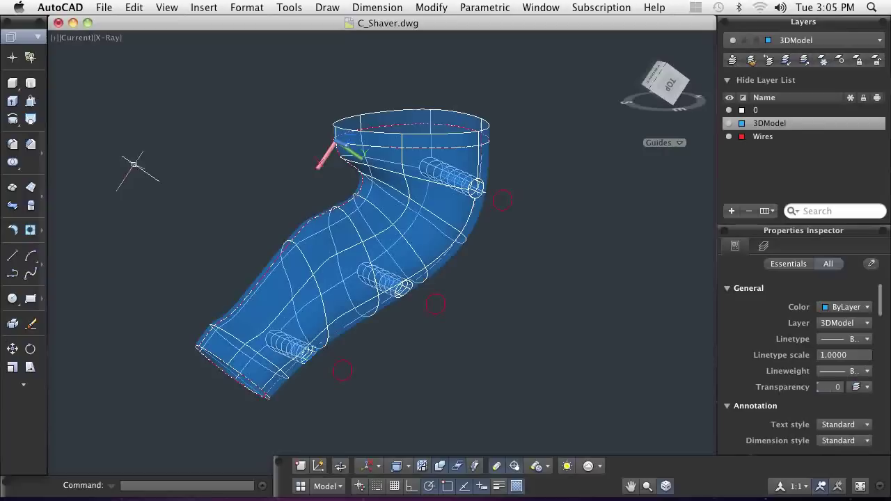
Patch the top rim opening with a Surfpatch surface
{"action": "left_click", "coordinate": [31, 205]}
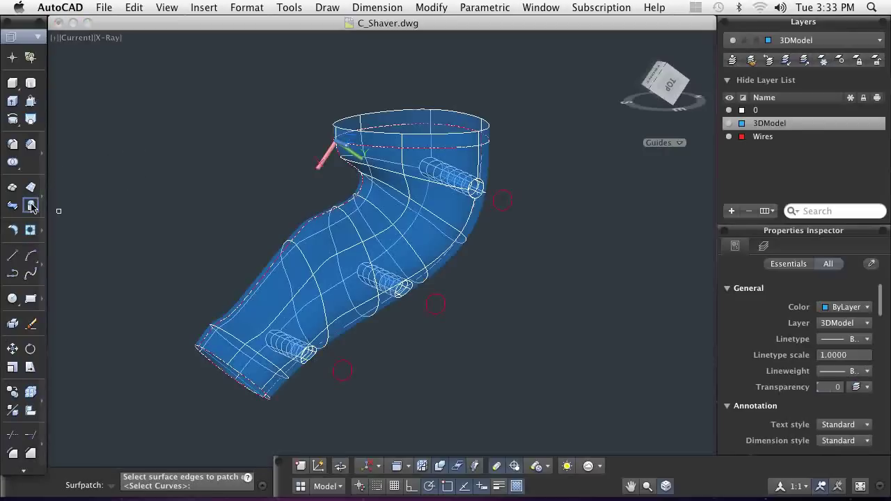
{"action": "left_click", "coordinate": [354, 116]}
{"action": "key", "text": "Return"}
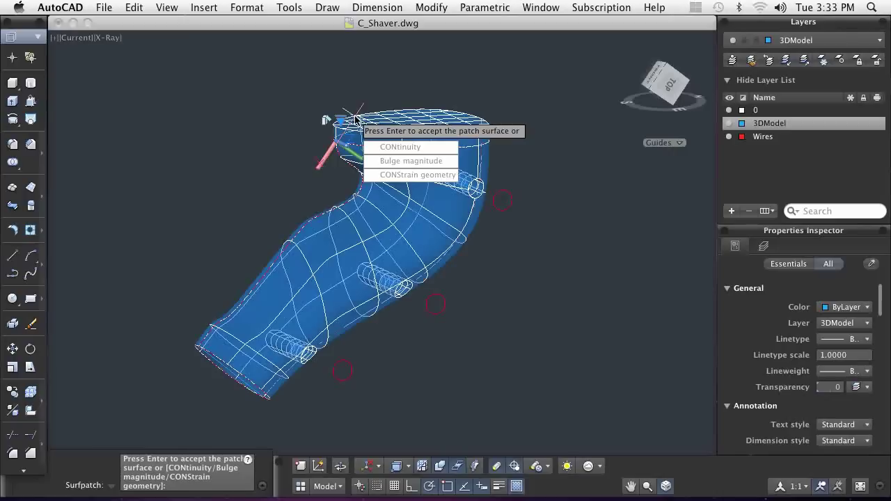
{"action": "key", "text": "Return"}
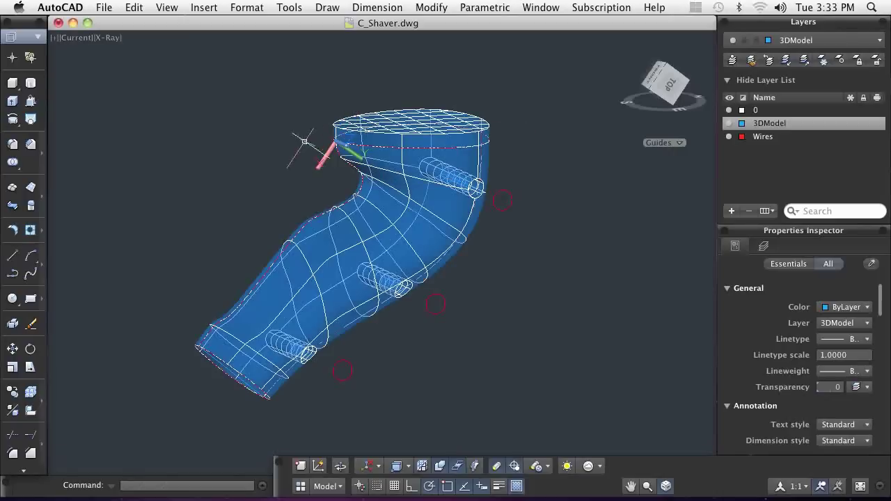
Patch the bottom opening with a smoother continuity setting
{"action": "left_click", "coordinate": [31, 205]}
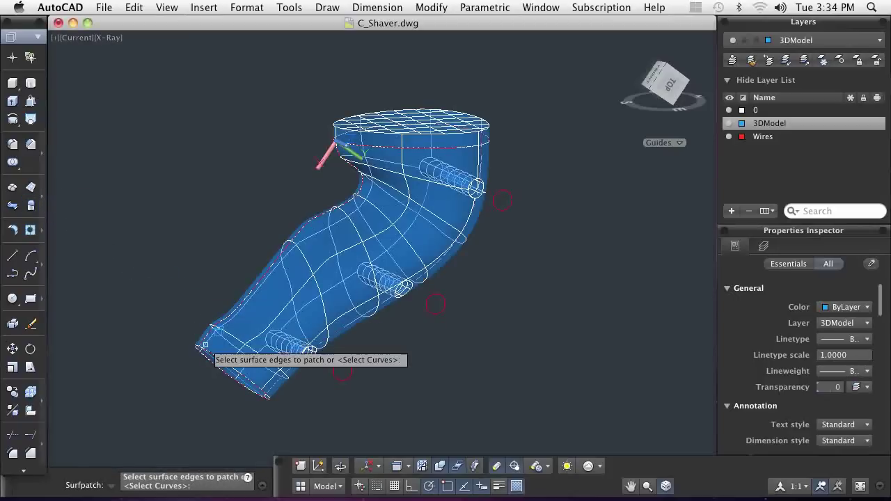
{"action": "left_click", "coordinate": [208, 350]}
{"action": "key", "text": "Return"}
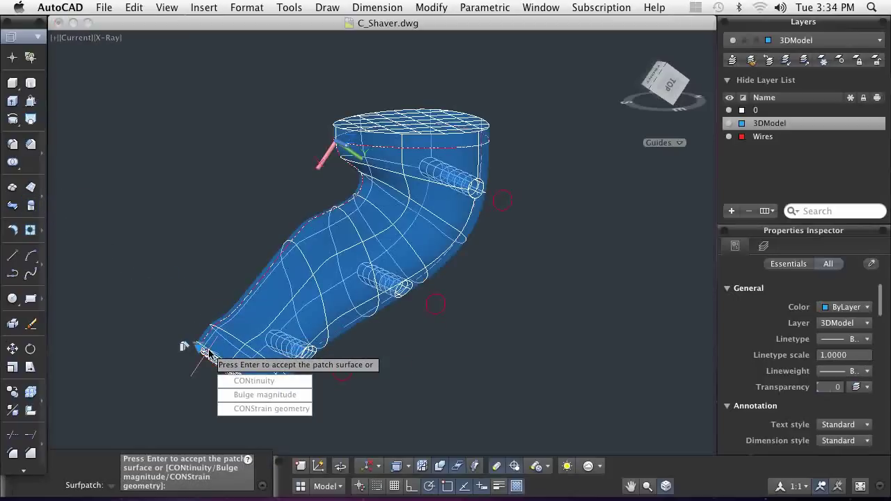
{"action": "key", "text": "Down"}
{"action": "key", "text": "Return"}
{"action": "key", "text": "Down"}
{"action": "key", "text": "Down"}
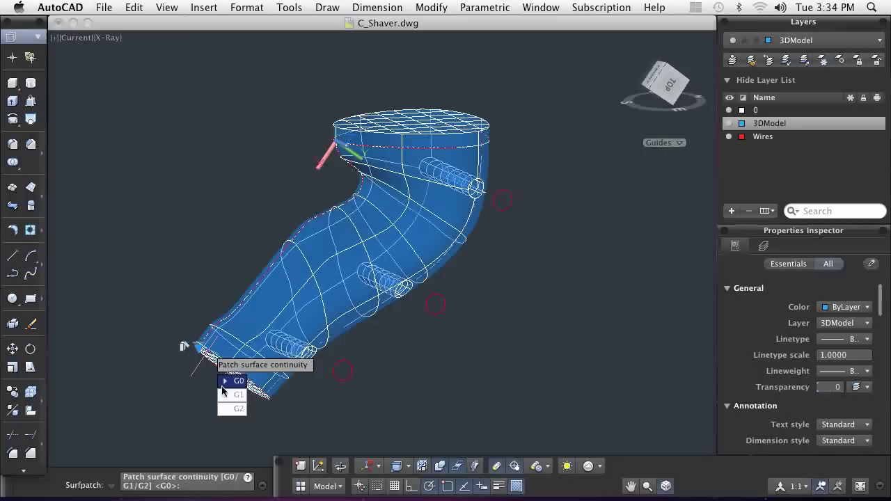
{"action": "key", "text": "Return"}
{"action": "key", "text": "Return"}
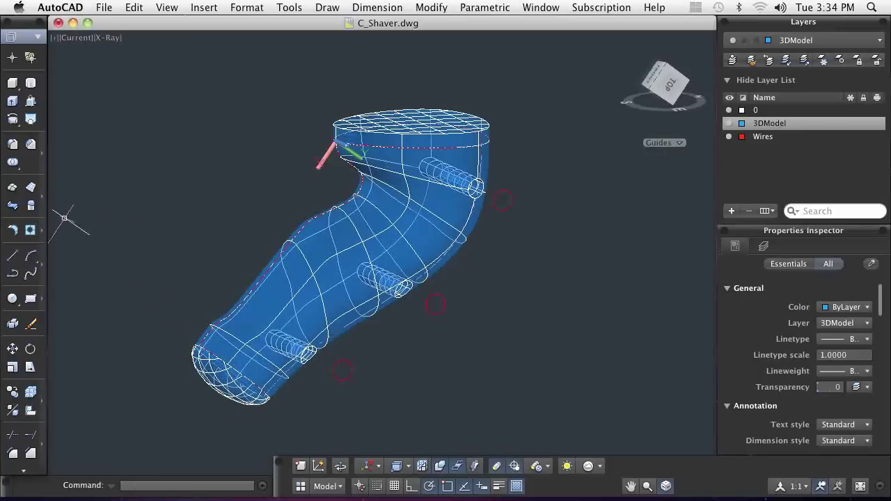
Fillet the top cap and body wall with a 0.2 radius surface fillet
{"action": "left_click", "coordinate": [12, 230]}
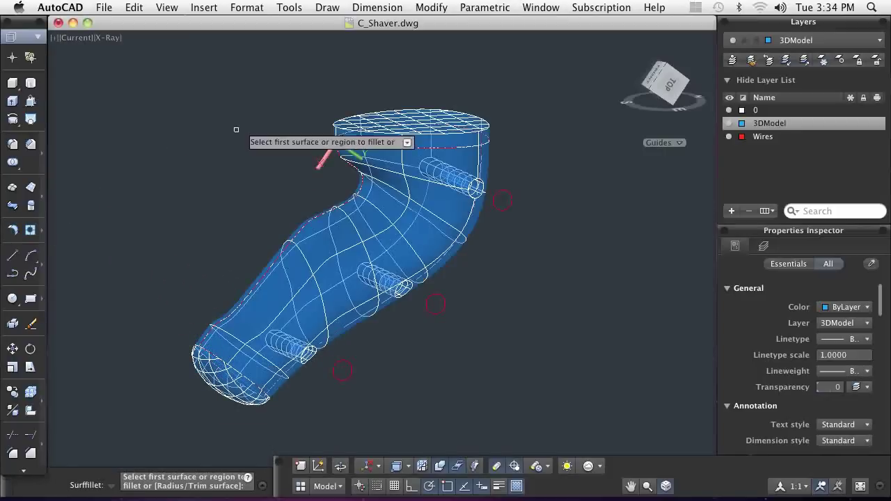
{"action": "right_click", "coordinate": [388, 117]}
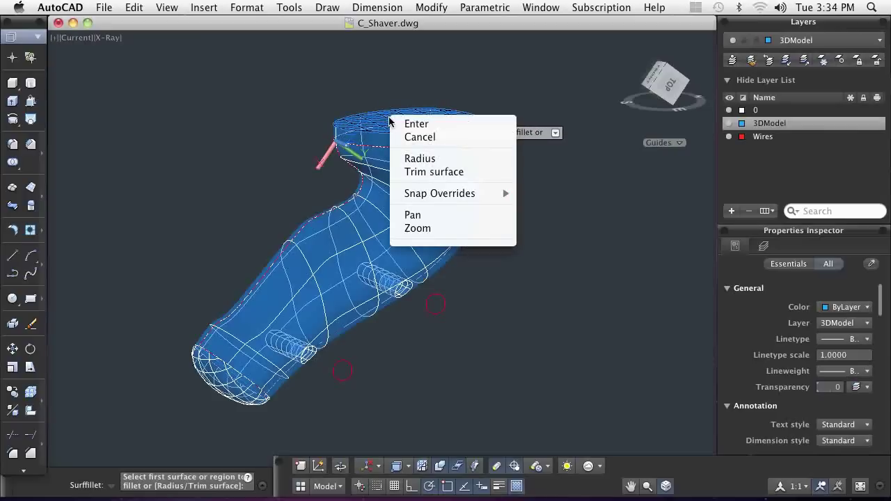
{"action": "left_click", "coordinate": [408, 158]}
{"action": "type", "text": ".2"}
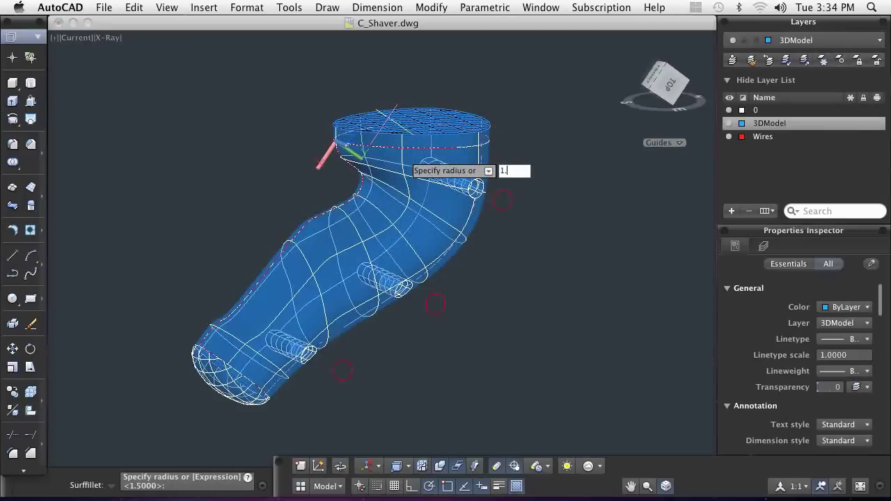
{"action": "key", "text": "Return"}
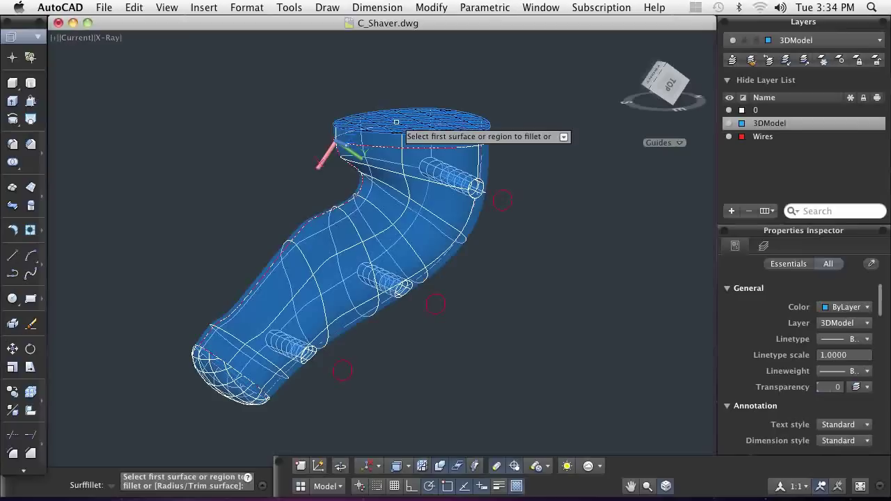
{"action": "left_click", "coordinate": [396, 122]}
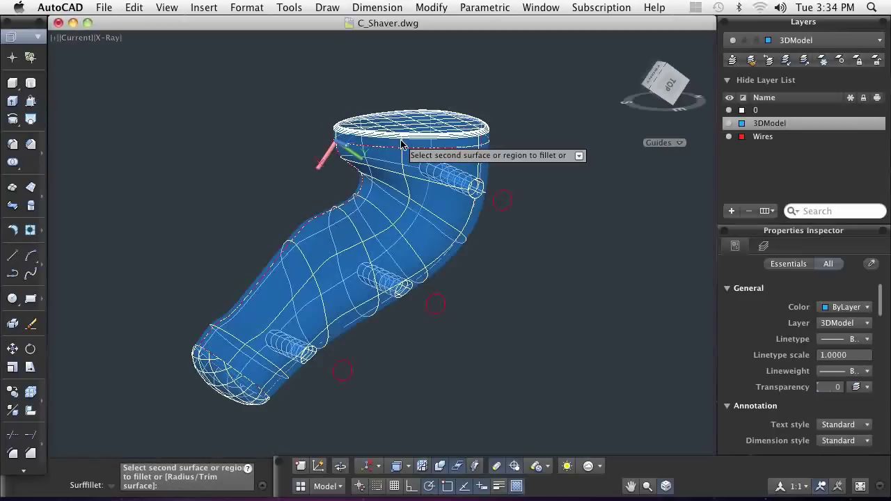
{"action": "left_click", "coordinate": [401, 144]}
{"action": "key", "text": "Return"}
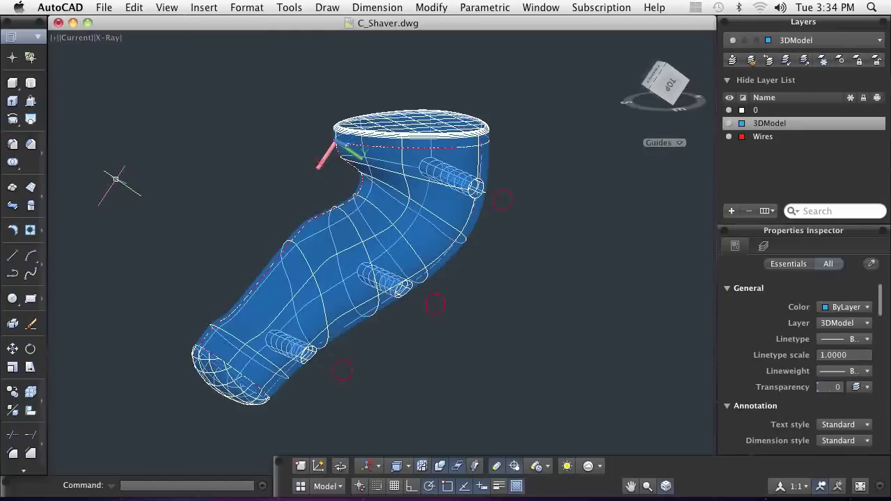
Surfsculpt all window-selected shaver surfaces into one solid
{"action": "left_click", "coordinate": [42, 201]}
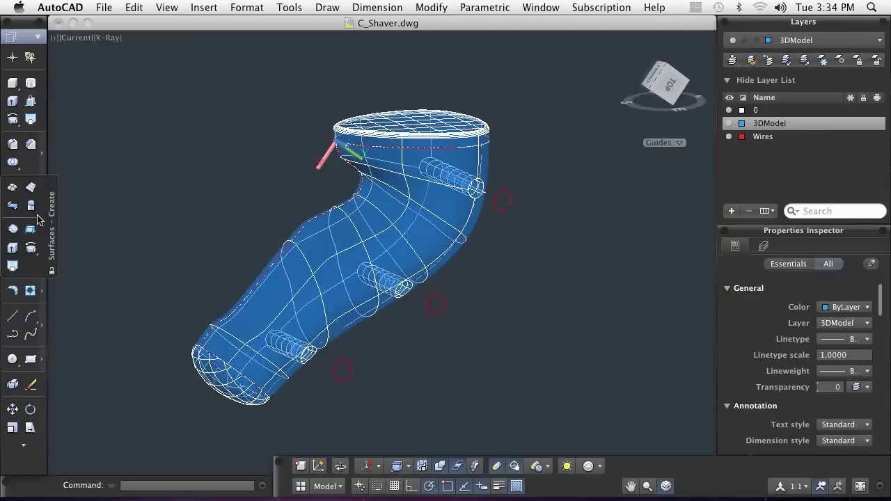
{"action": "left_click", "coordinate": [30, 229]}
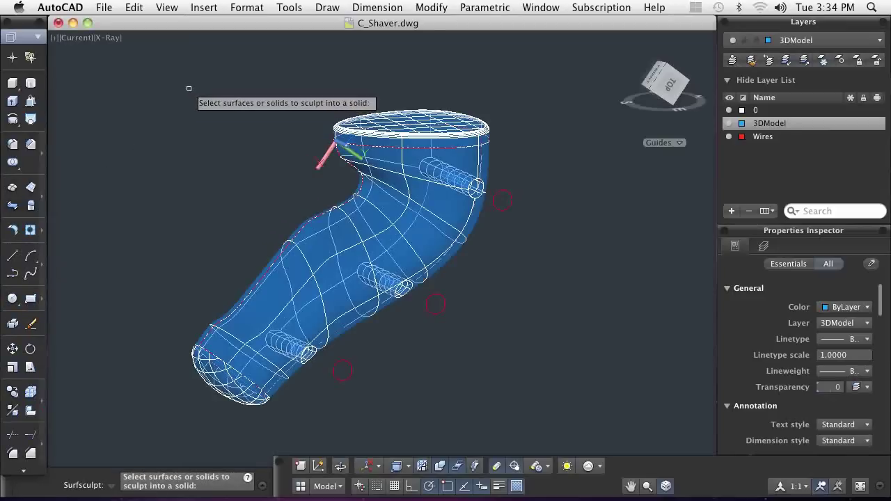
{"action": "left_click", "coordinate": [167, 87]}
{"action": "left_click", "coordinate": [547, 415]}
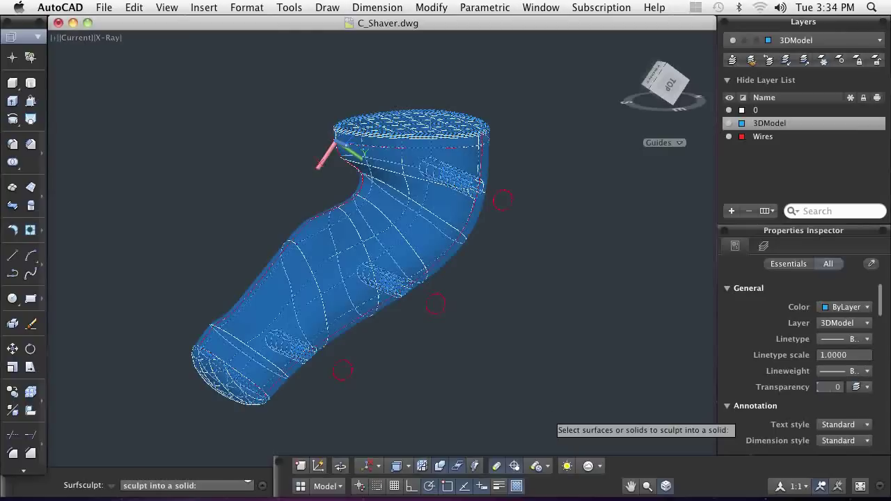
{"action": "key", "text": "Return"}
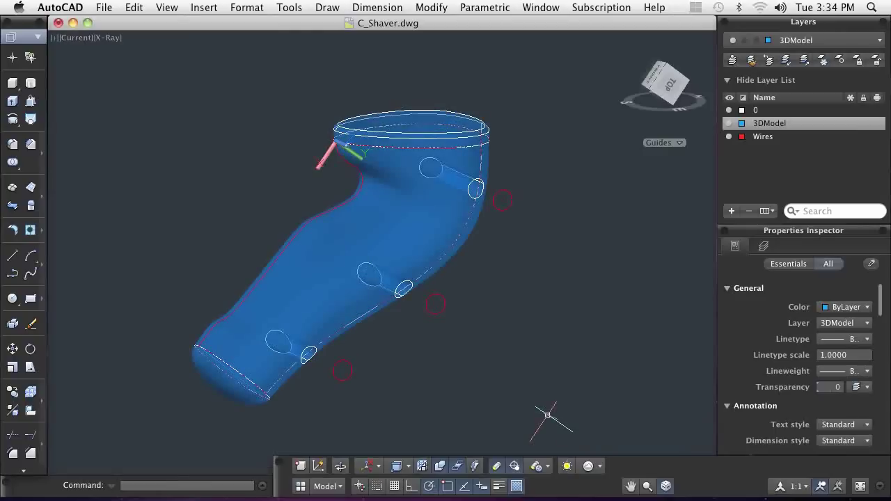